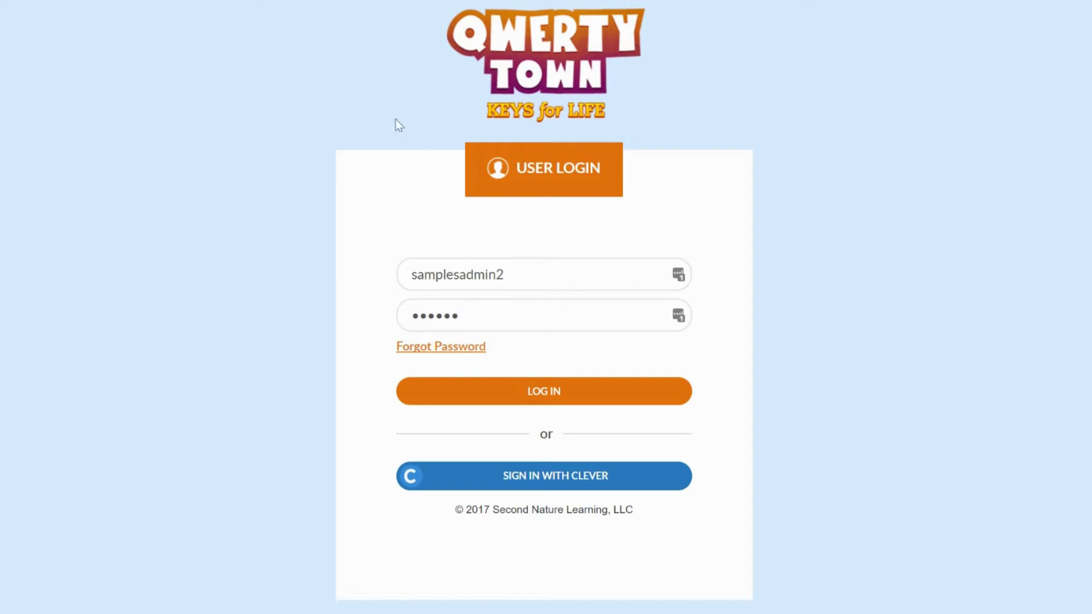
# Log in with the prefilled school admin account and open Sample Intermediate School for editing.
pyautogui.click(540, 403)
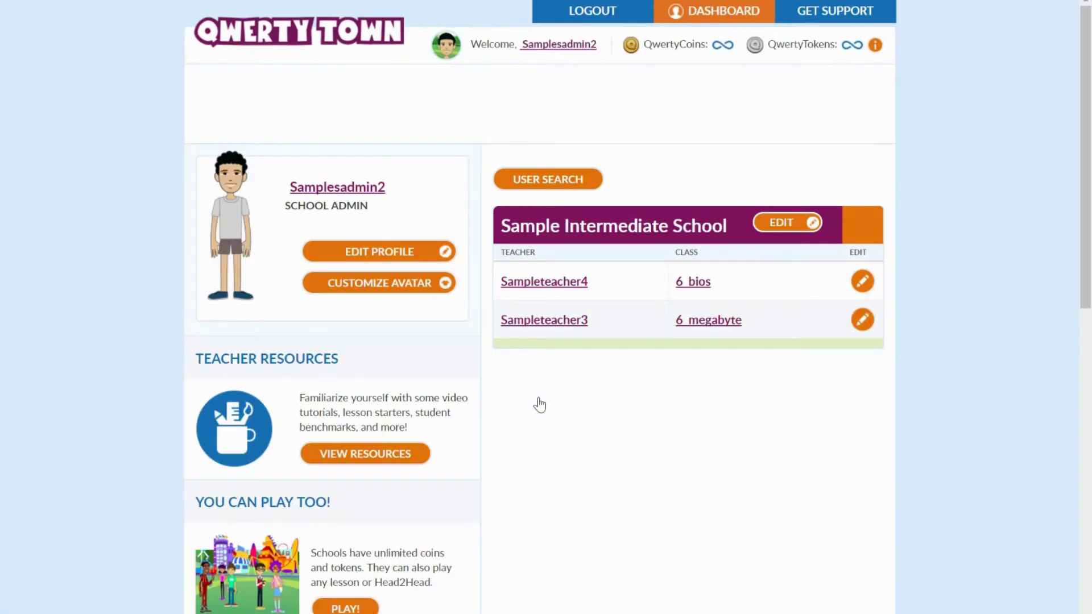
pyautogui.click(780, 218)
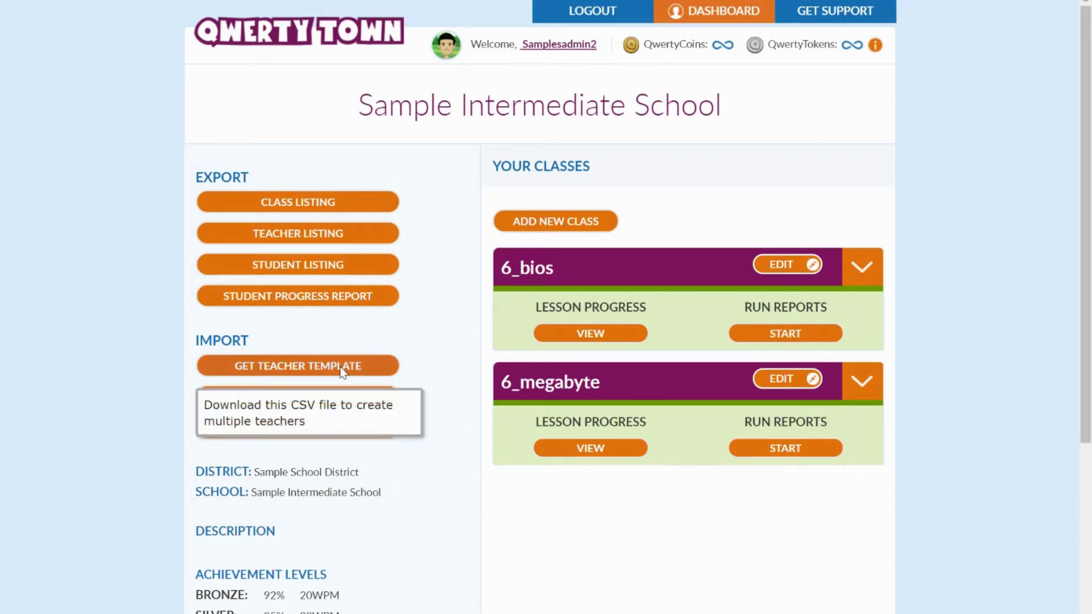
# Download the teacher CSV template for creating multiple teachers and review its example and completed versions in Excel.
pyautogui.click(302, 366)
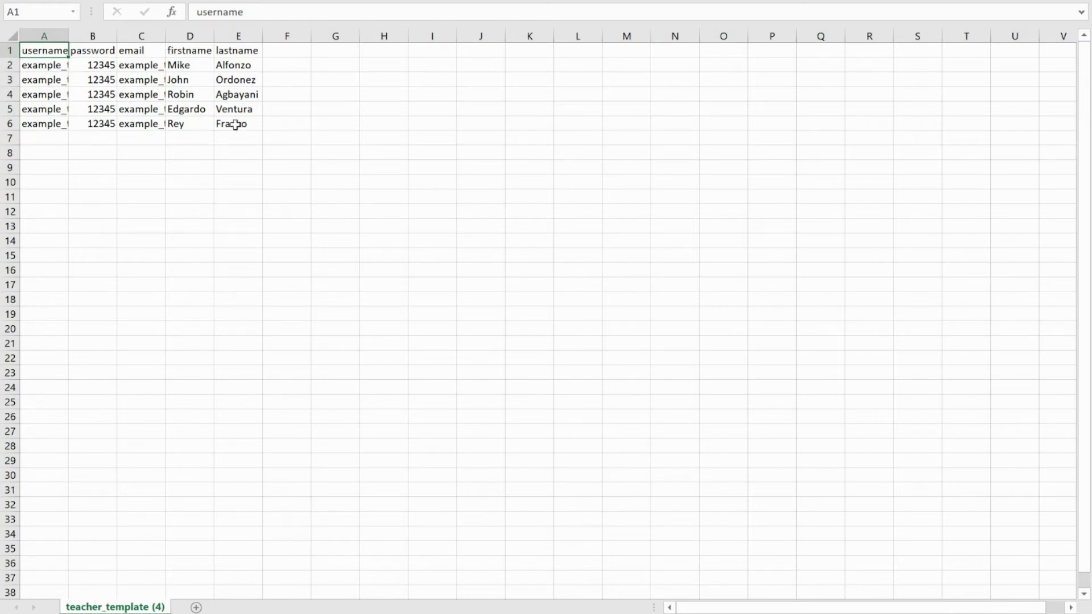
pyautogui.scroll(4, 235, 124)
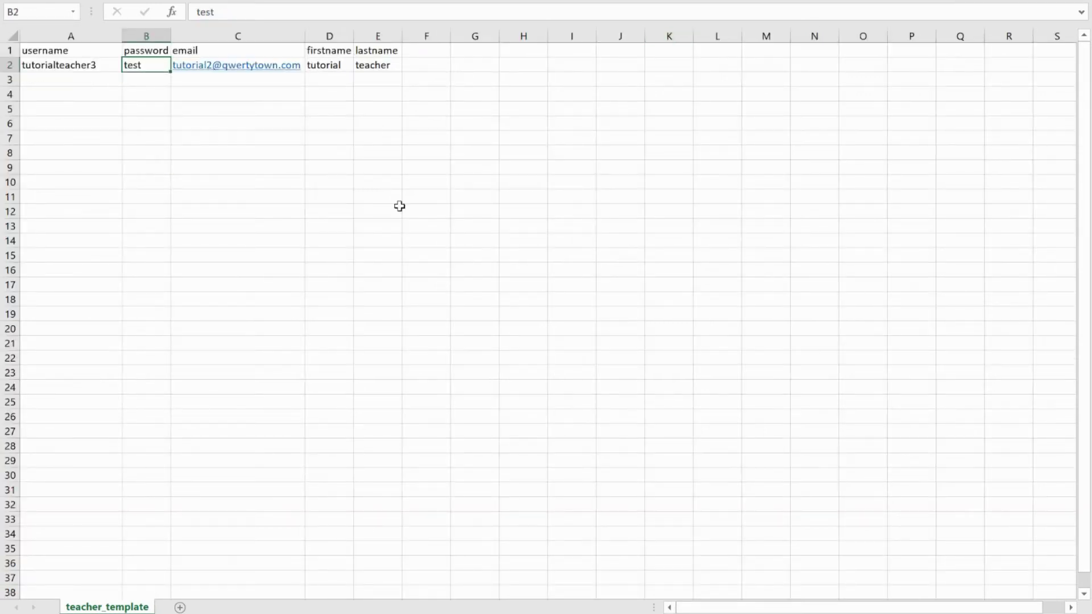
pyautogui.scroll(6, 417, 219)
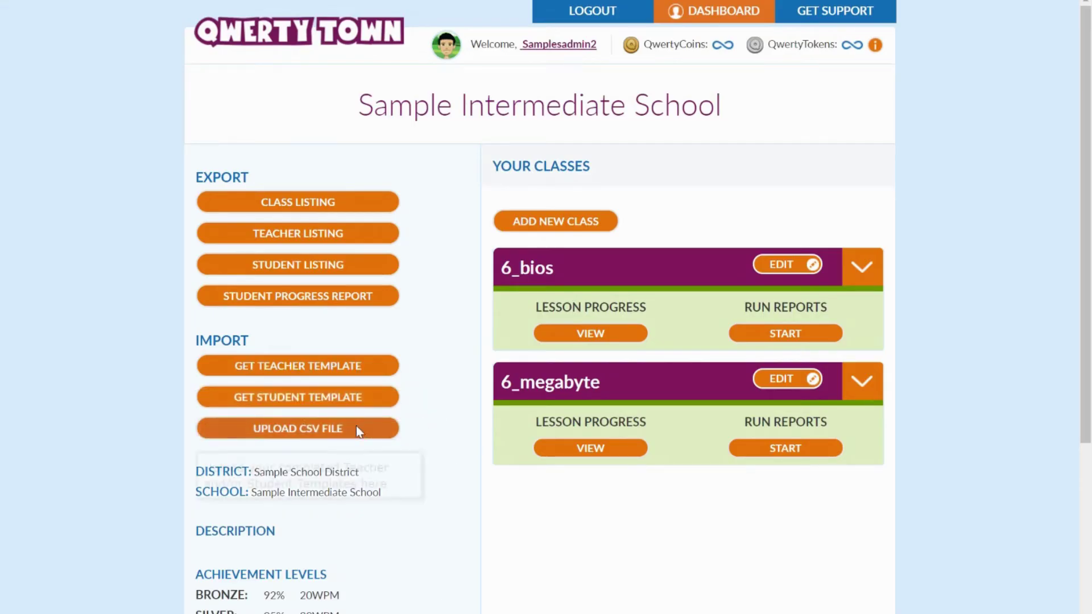
# Import teacher_template.csv into the school as a Teachers CSV.
pyautogui.click(300, 435)
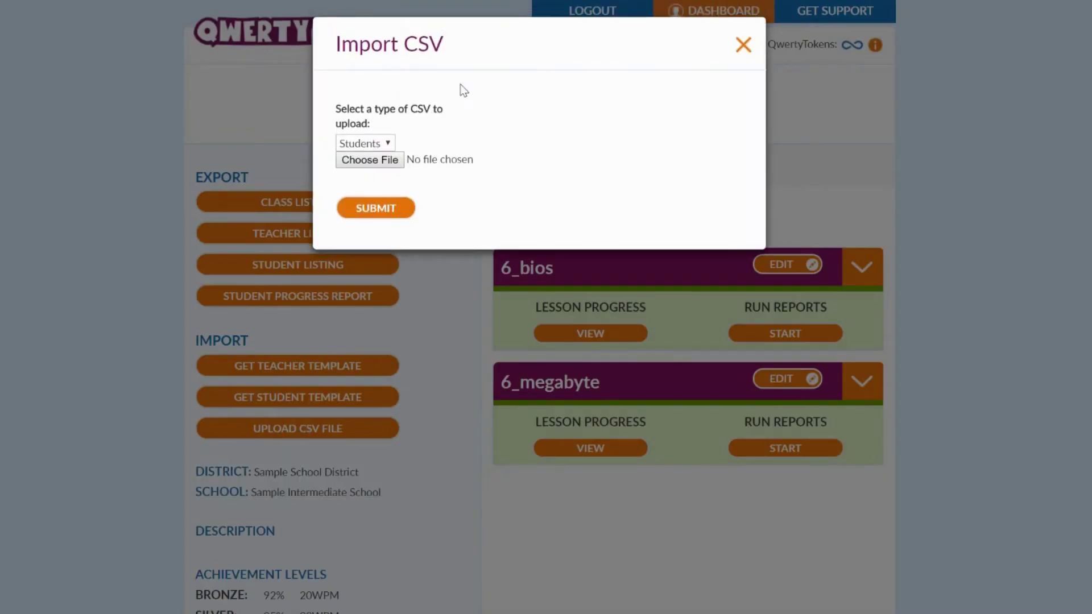
pyautogui.click(391, 145)
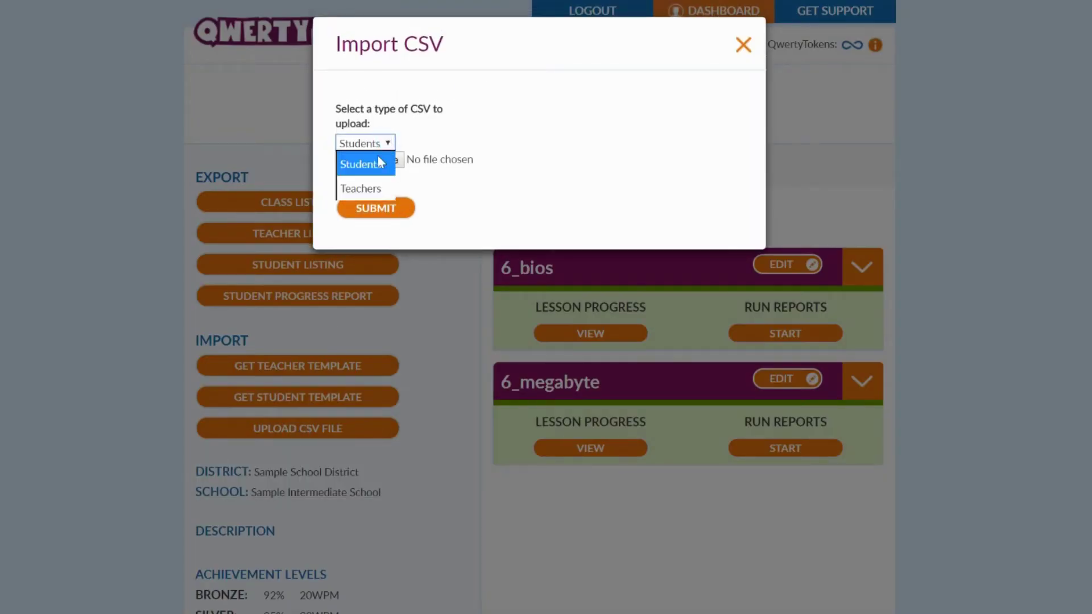
pyautogui.click(371, 187)
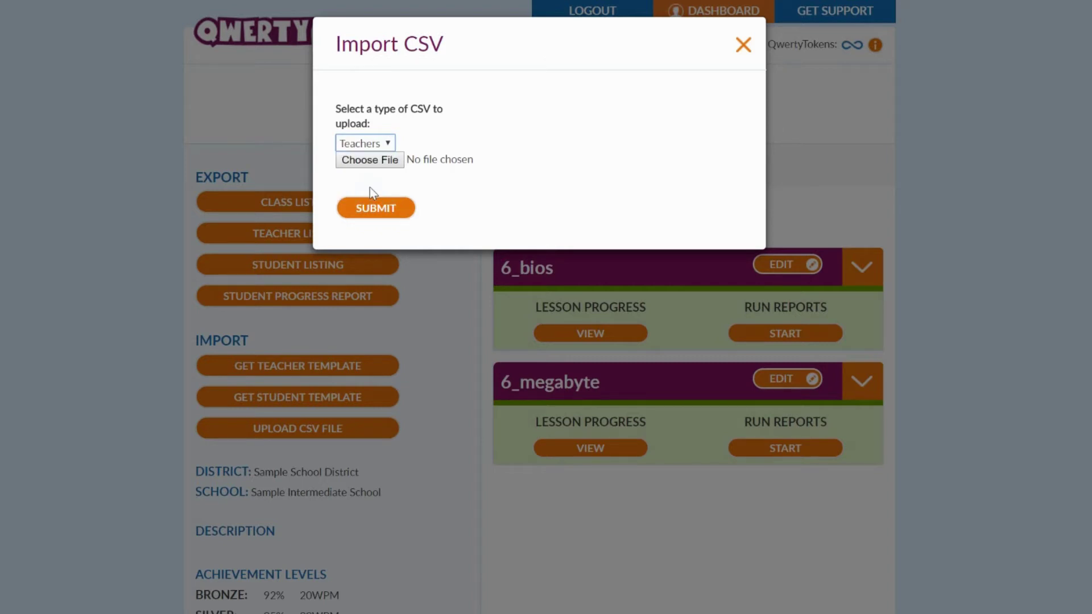
pyautogui.click(375, 168)
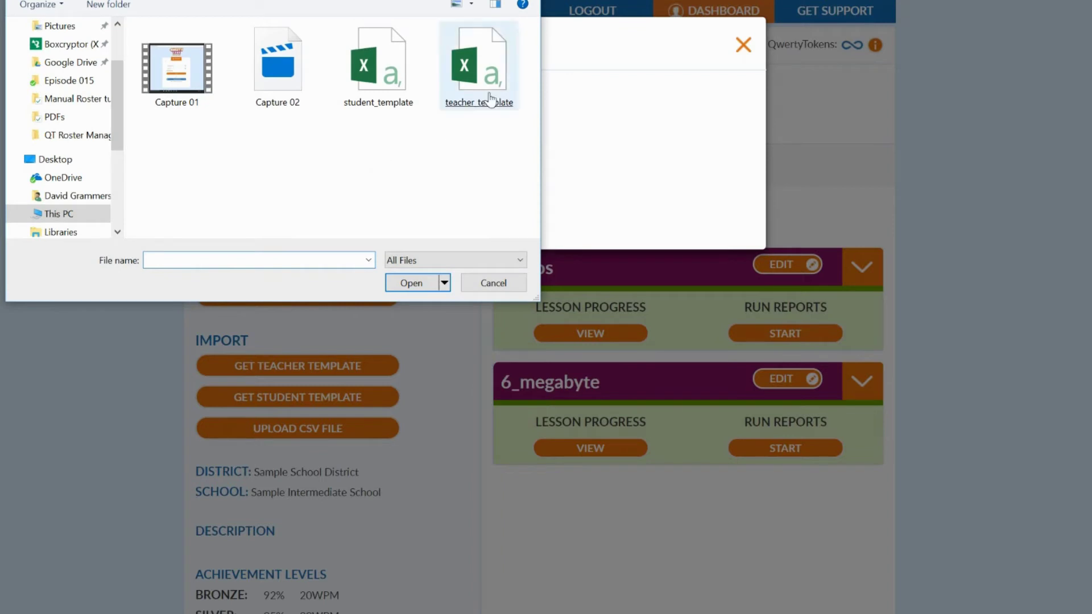
pyautogui.doubleClick(481, 68)
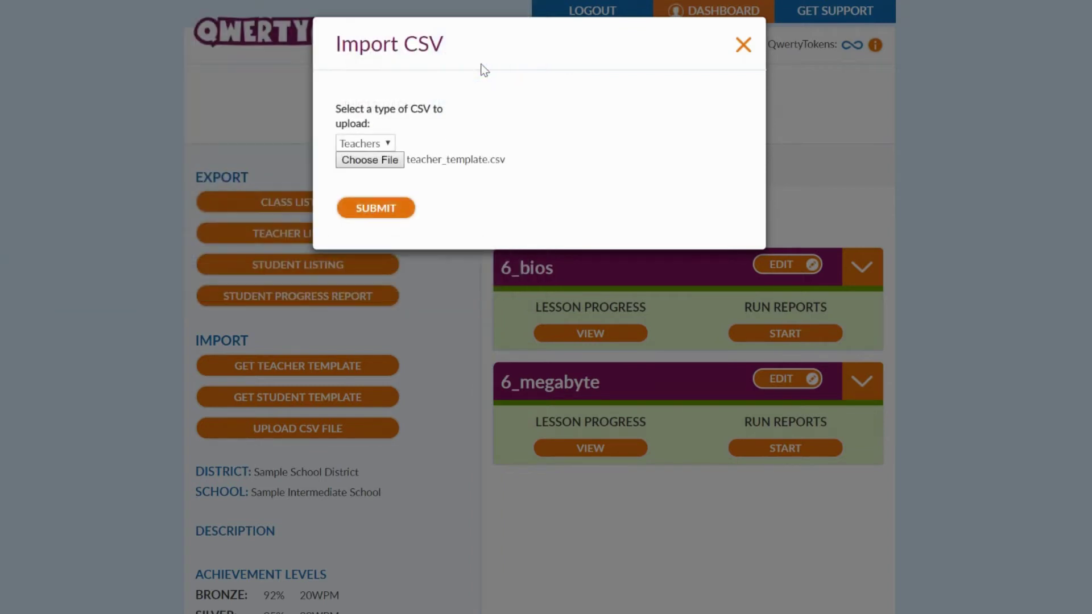
pyautogui.click(375, 208)
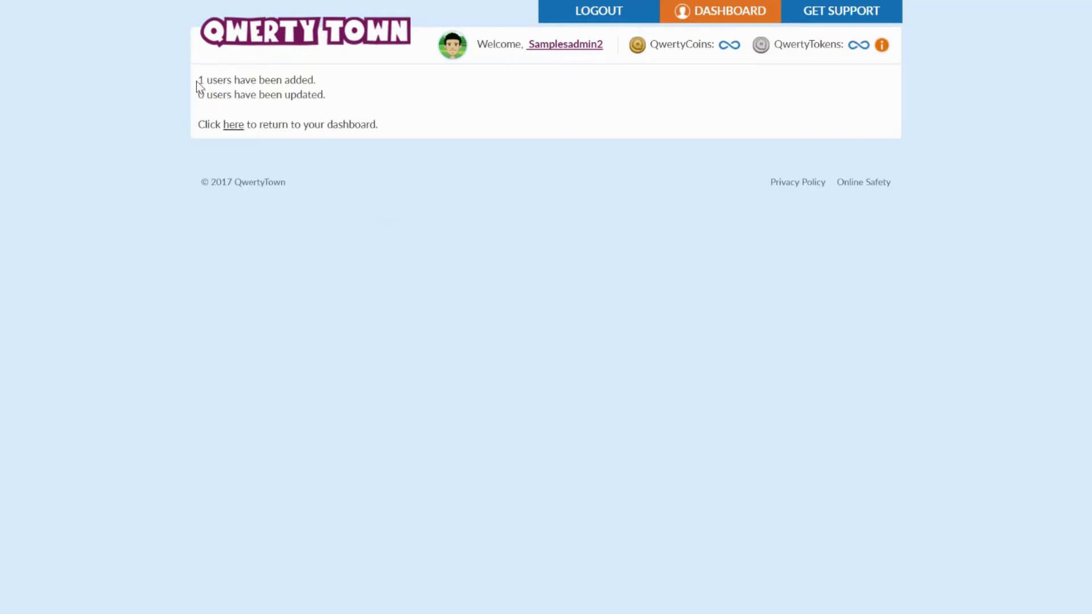
# Return to the dashboard, open Sample Intermediate School and expand the Teacher class to check the imported teacher.
pyautogui.click(234, 126)
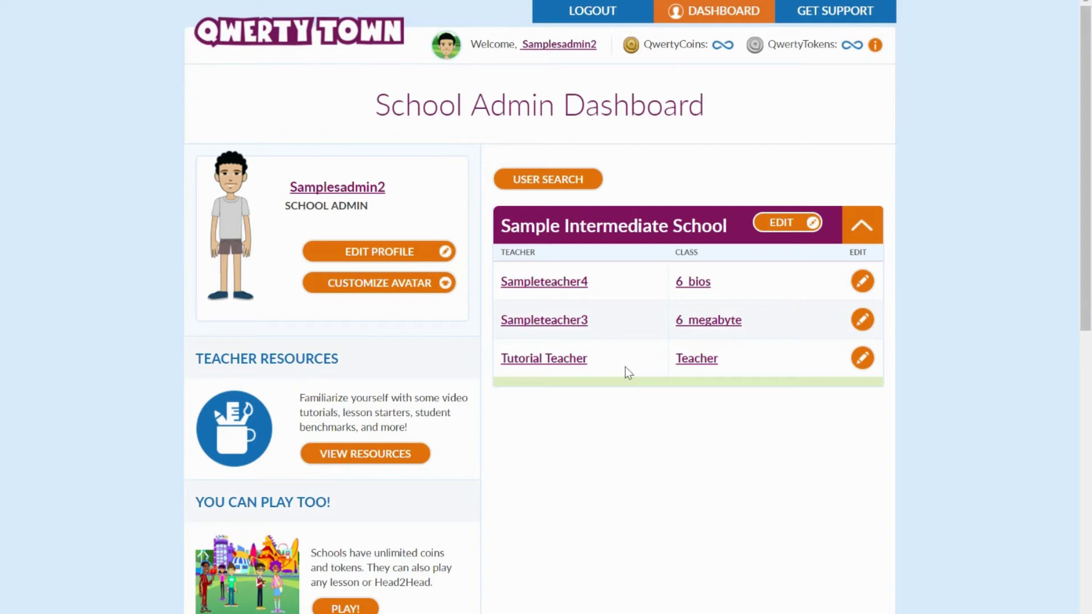
pyautogui.click(799, 223)
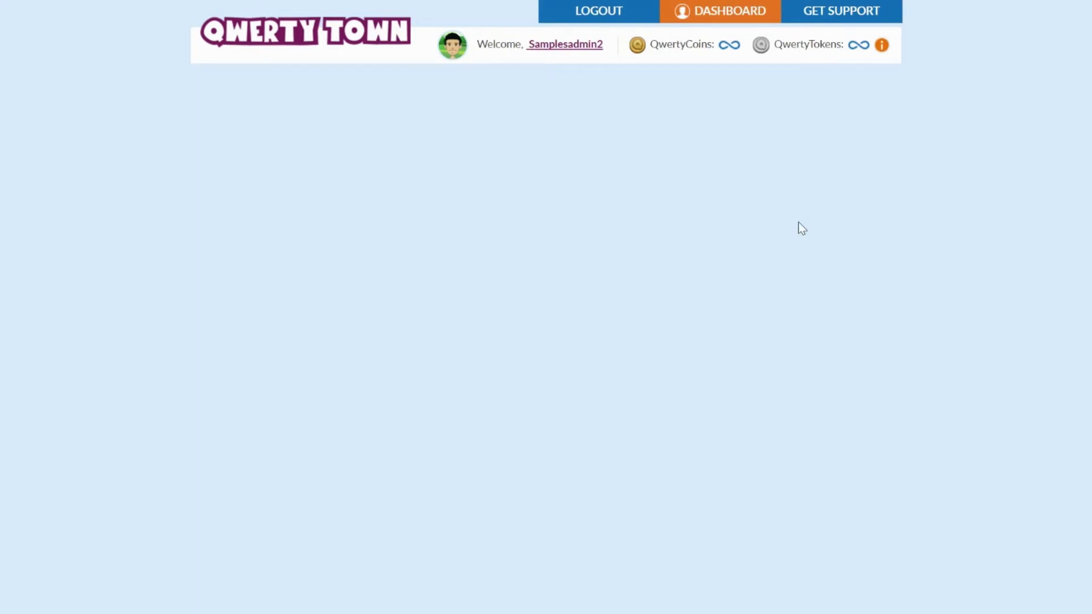
pyautogui.scroll(-1, 803, 353)
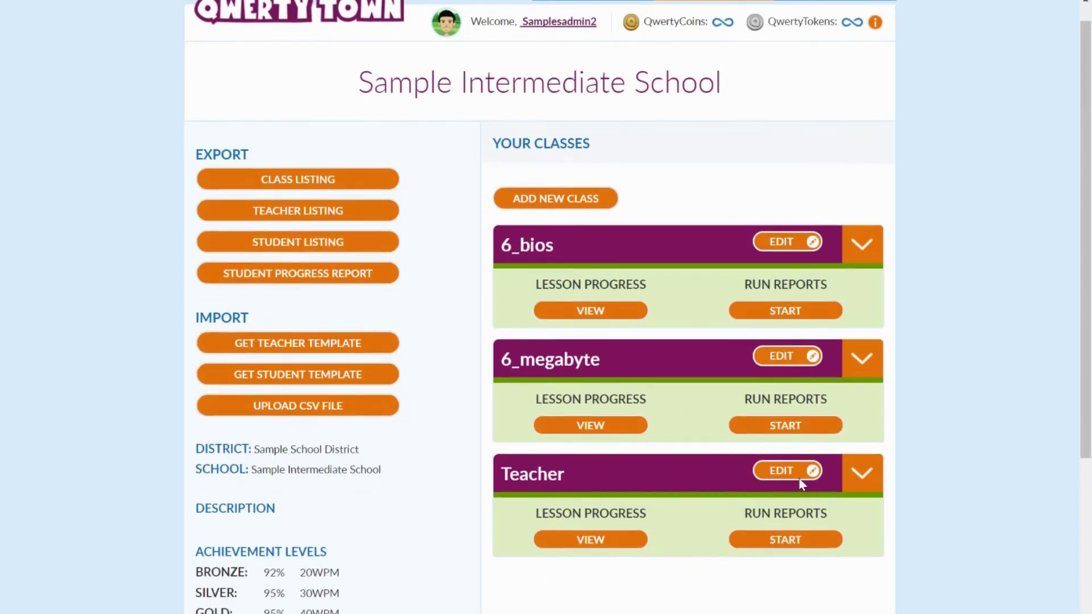
pyautogui.click(863, 479)
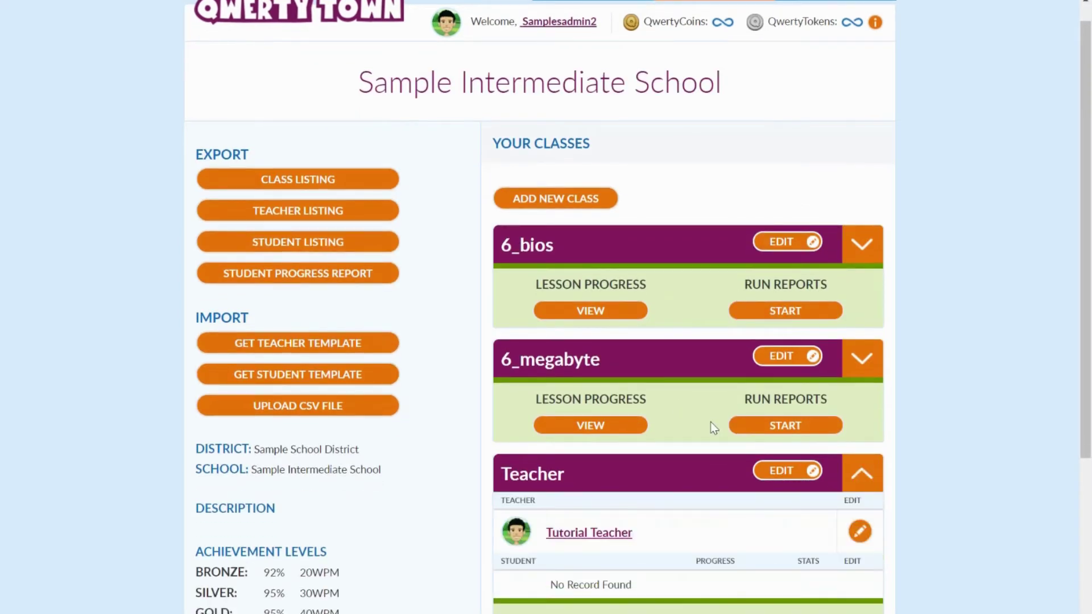
pyautogui.scroll(-3, 711, 422)
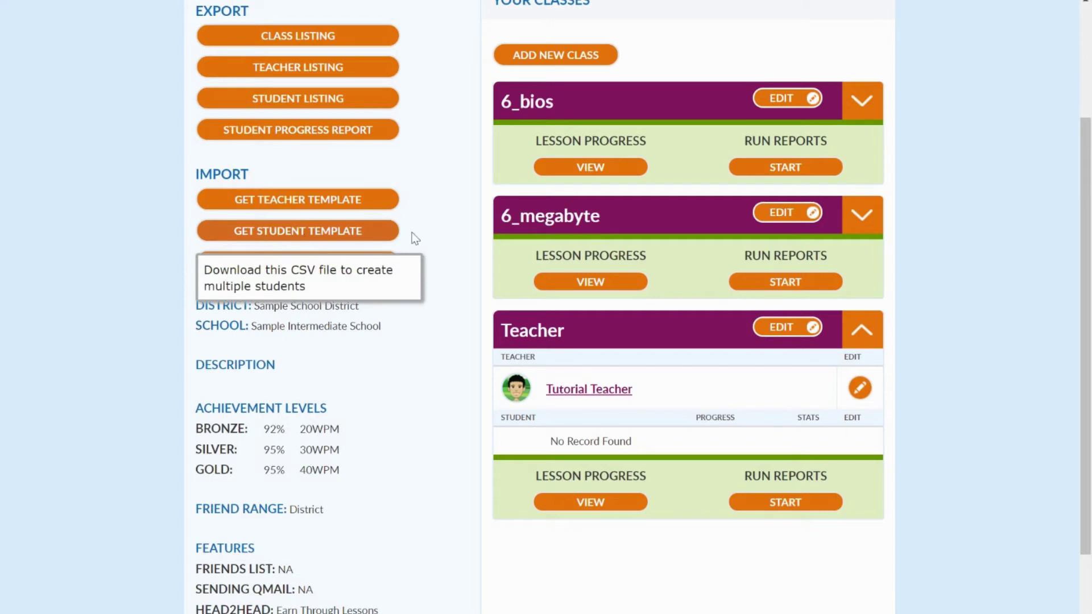
# Switch to the student_template workbook in Excel and examine the student usernames, names and grades up close.
pyautogui.hotkey('alt', 'Tab')
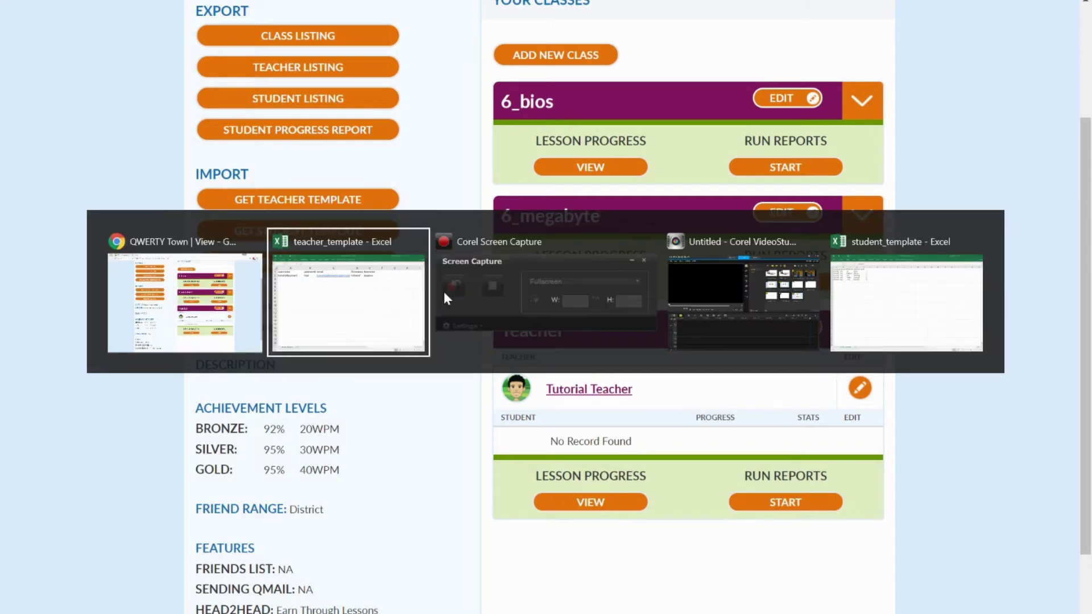
pyautogui.hotkey('alt', 'Tab')
pyautogui.hotkey('alt', 'Tab')
pyautogui.hotkey('alt', 'Tab')
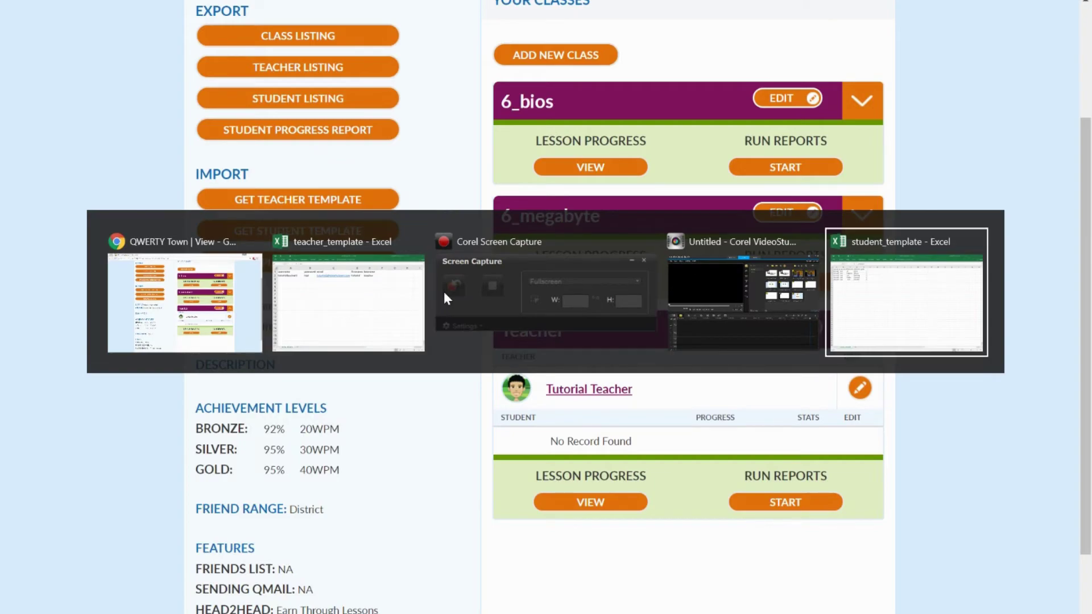
pyautogui.keyDown('ctrl'); pyautogui.scroll(5, 380, 136); pyautogui.keyUp('ctrl')
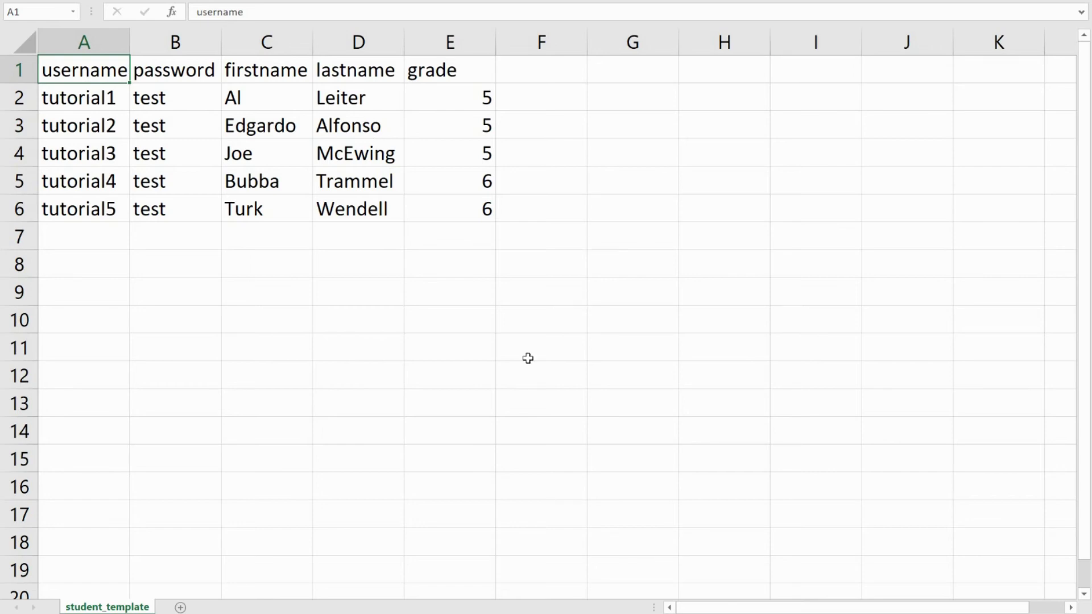
# Switch back to QwertyTown in the browser and import student_template.csv as a Students CSV.
pyautogui.click(430, 613)
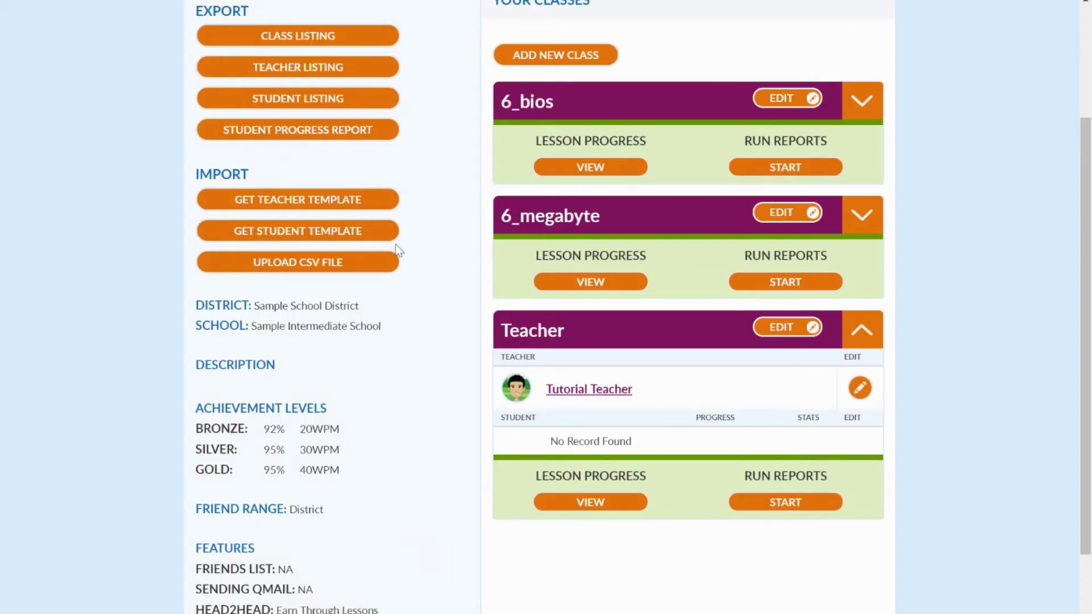
pyautogui.click(354, 257)
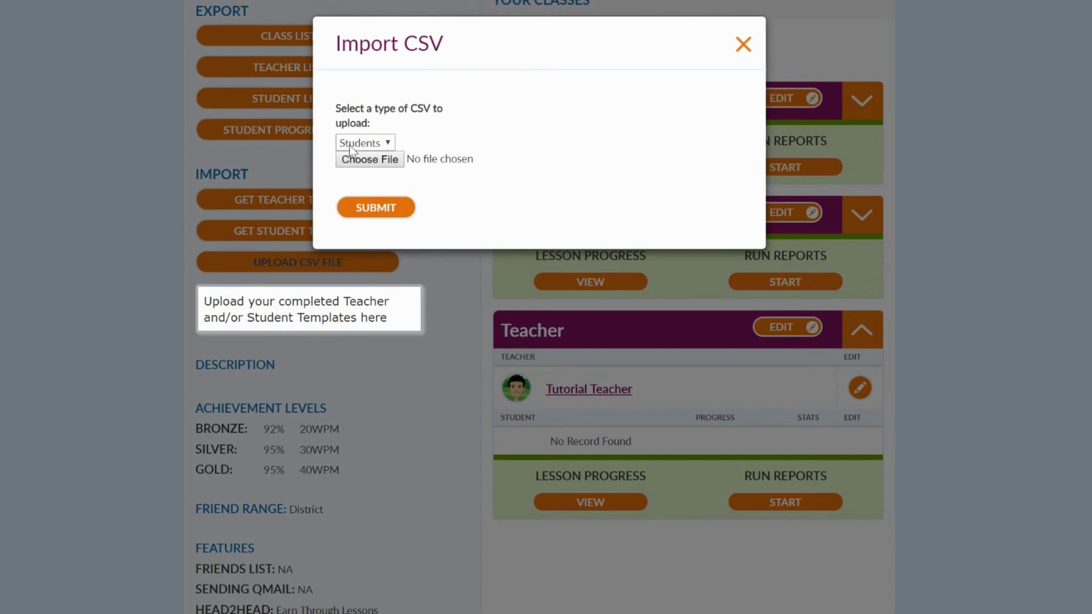
pyautogui.click(374, 165)
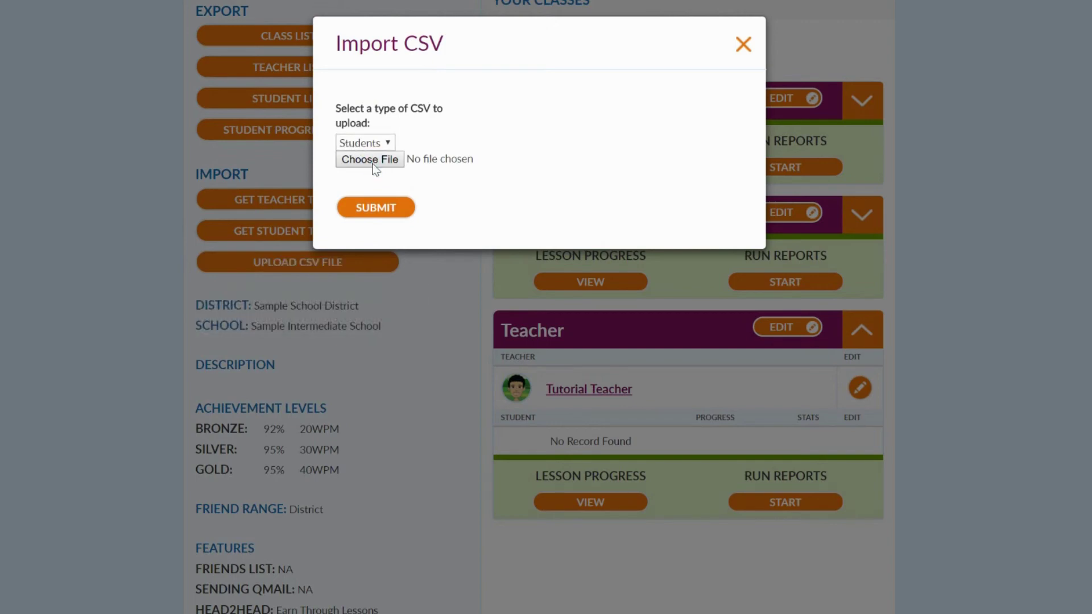
pyautogui.doubleClick(402, 75)
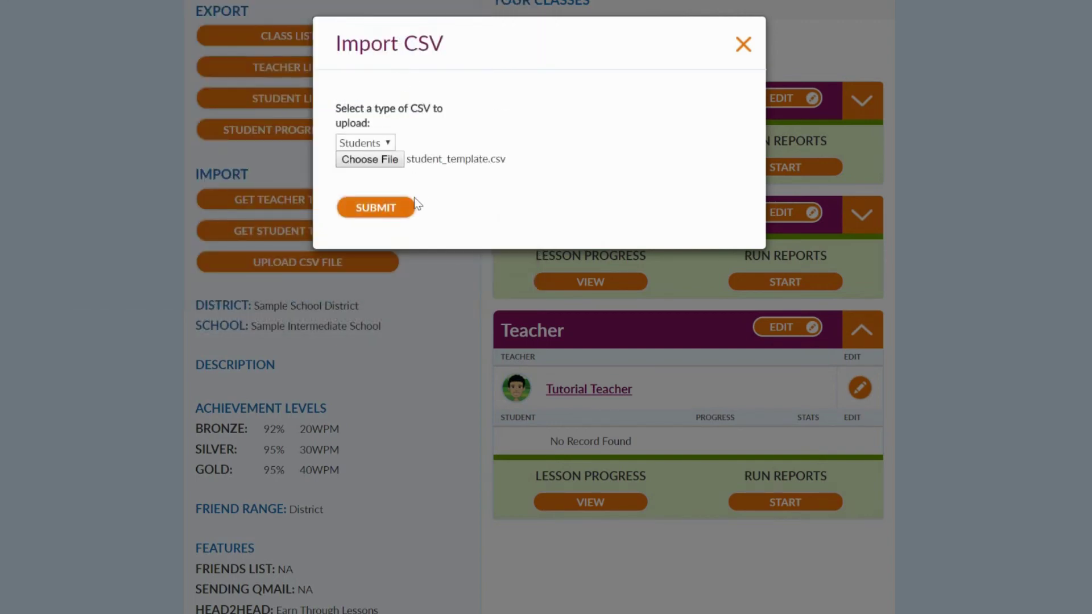
pyautogui.click(396, 209)
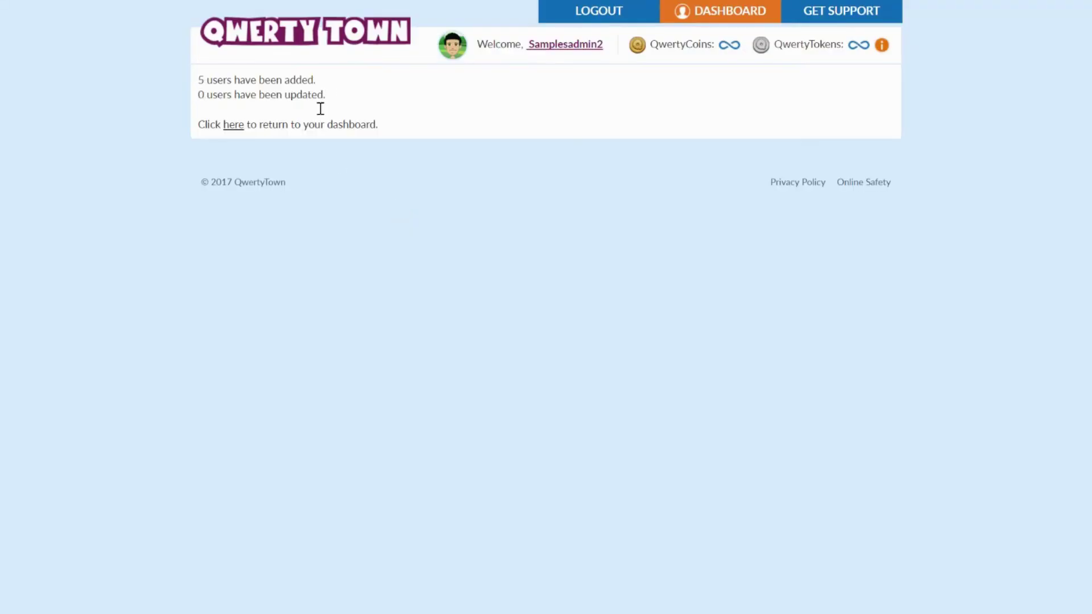
# Return to the dashboard and open Sample Intermediate School's Teacher class for editing.
pyautogui.click(233, 124)
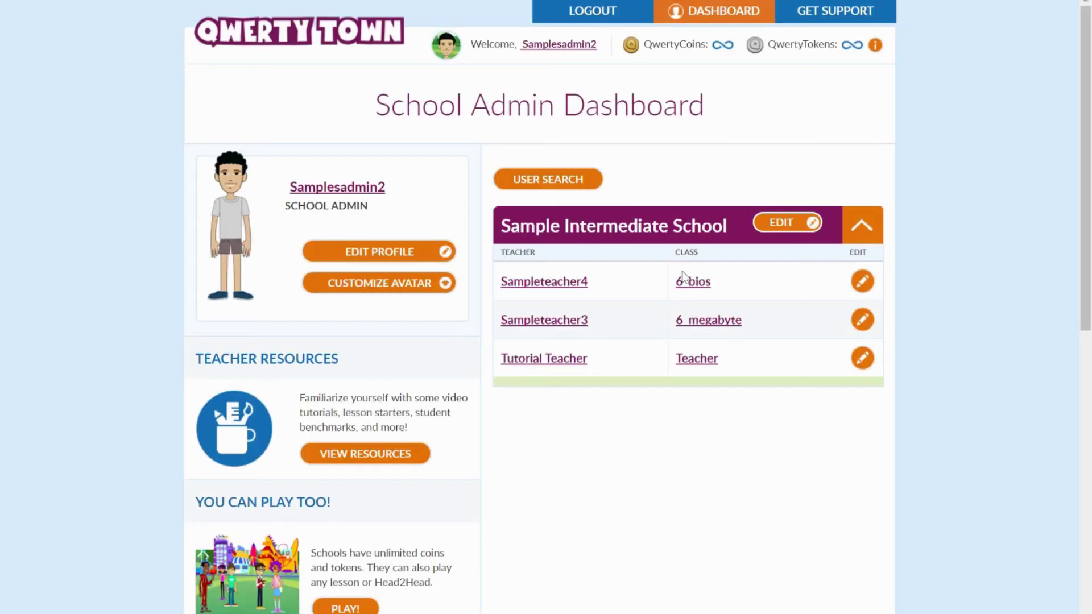
pyautogui.click(796, 222)
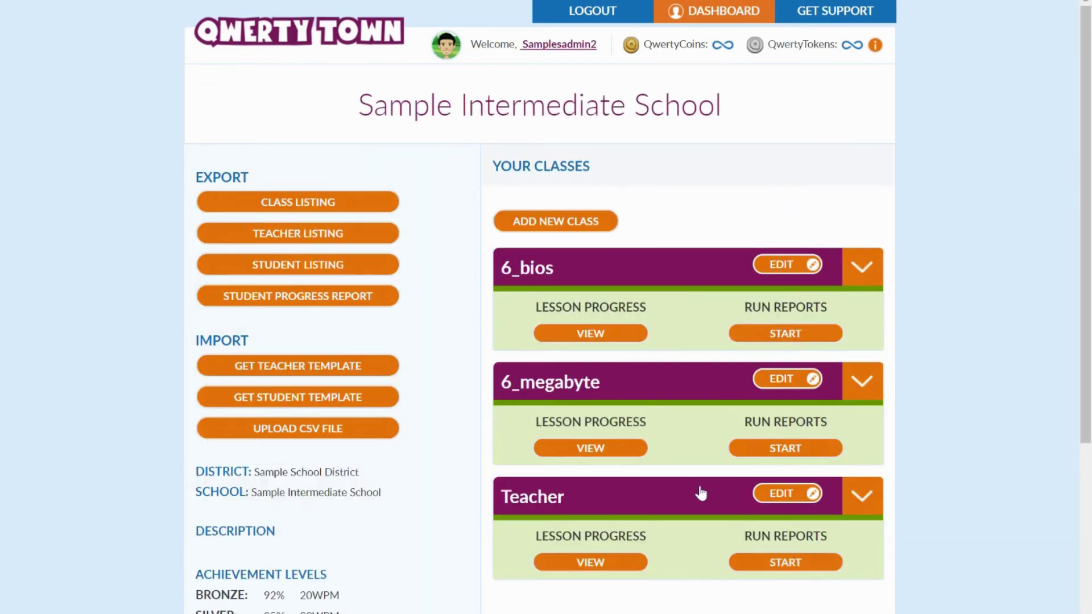
pyautogui.scroll(-2, 702, 493)
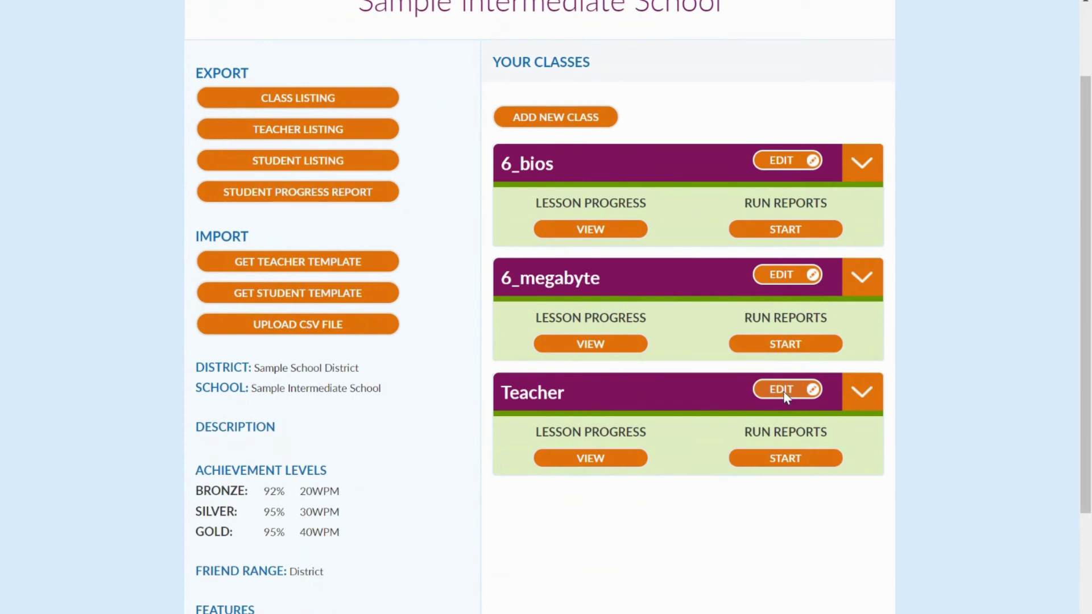
pyautogui.click(784, 392)
# Look through the list of unassigned students in the class's Add/Remove Students section.
pyautogui.scroll(-6, 577, 296)
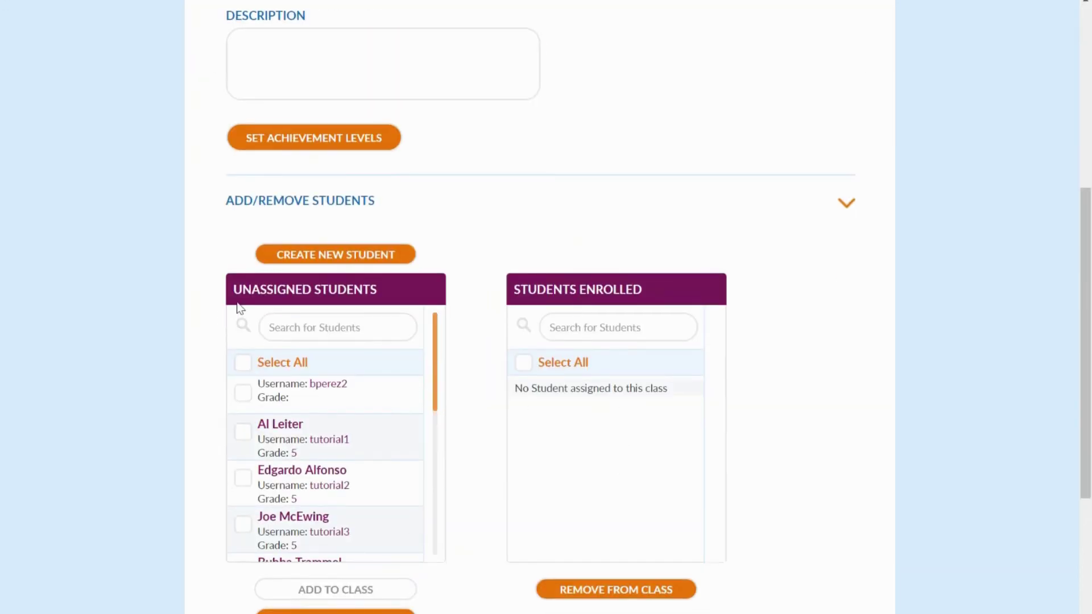
pyautogui.scroll(-1, 385, 380)
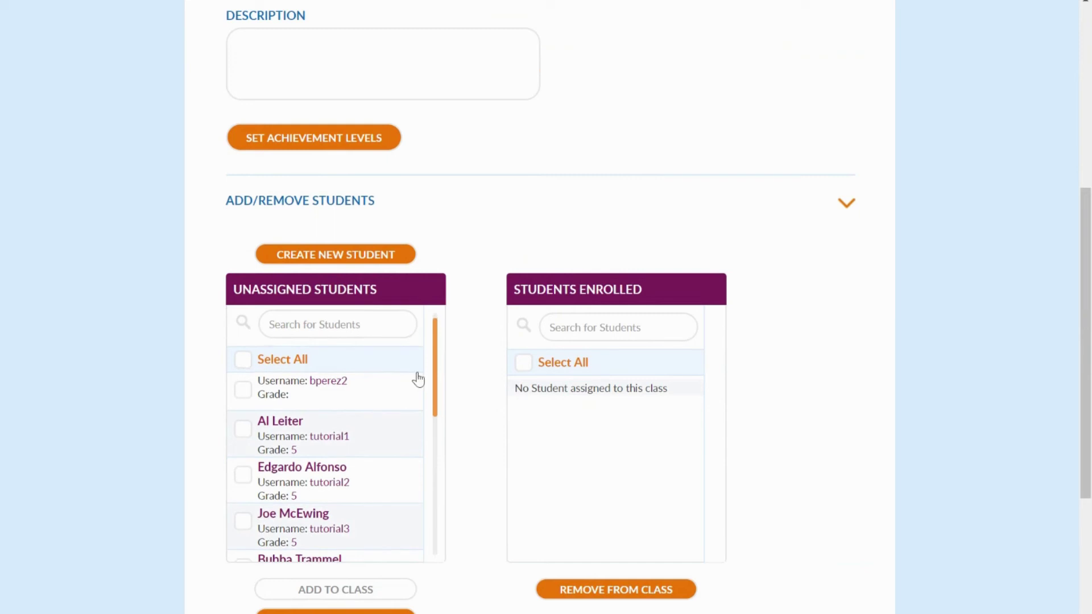
pyautogui.moveTo(434, 368); pyautogui.dragTo(440, 552)
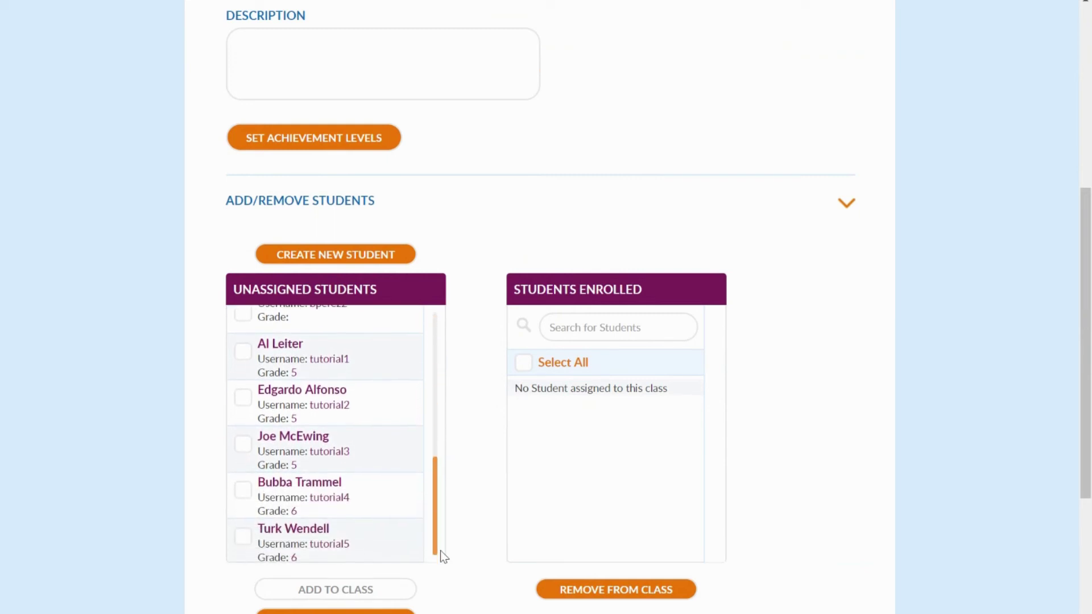
pyautogui.moveTo(437, 461); pyautogui.dragTo(432, 323)
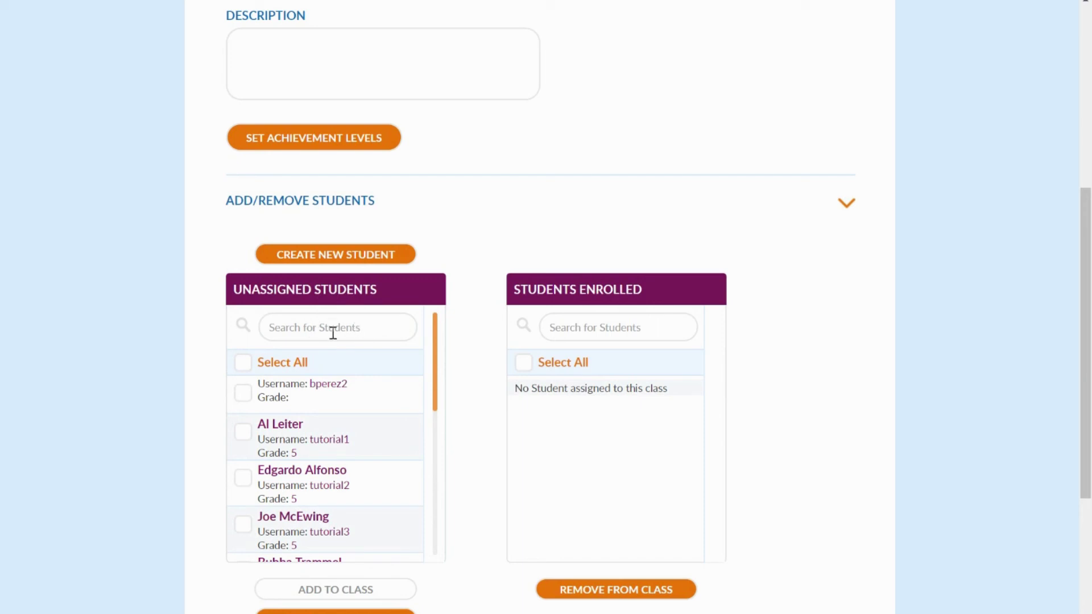
# Filter the unassigned students by 6 and add both grade 6 students to the class.
pyautogui.click(300, 328)
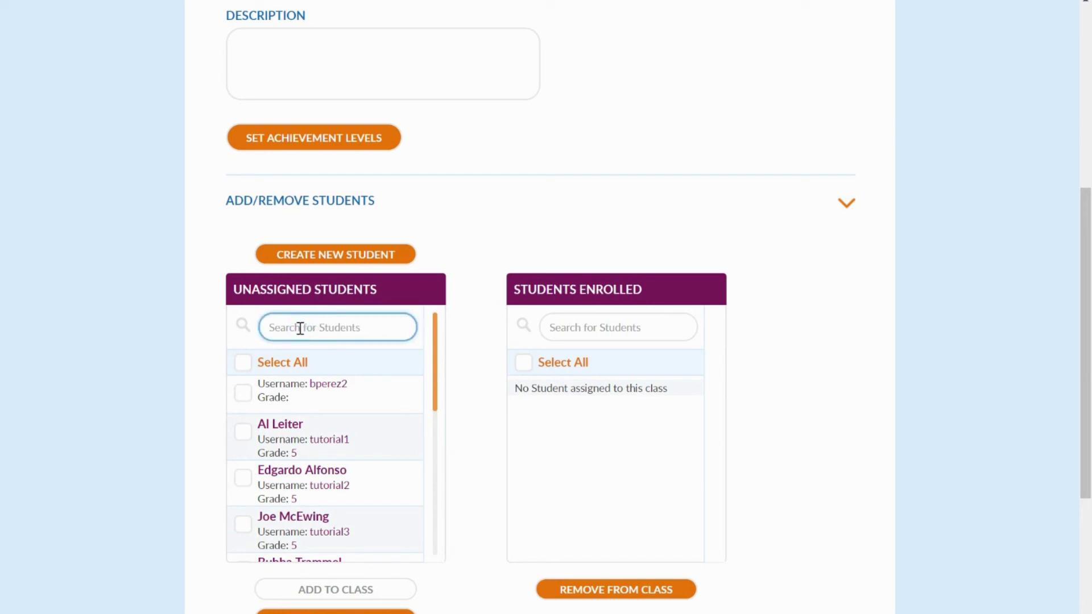
pyautogui.write('6')
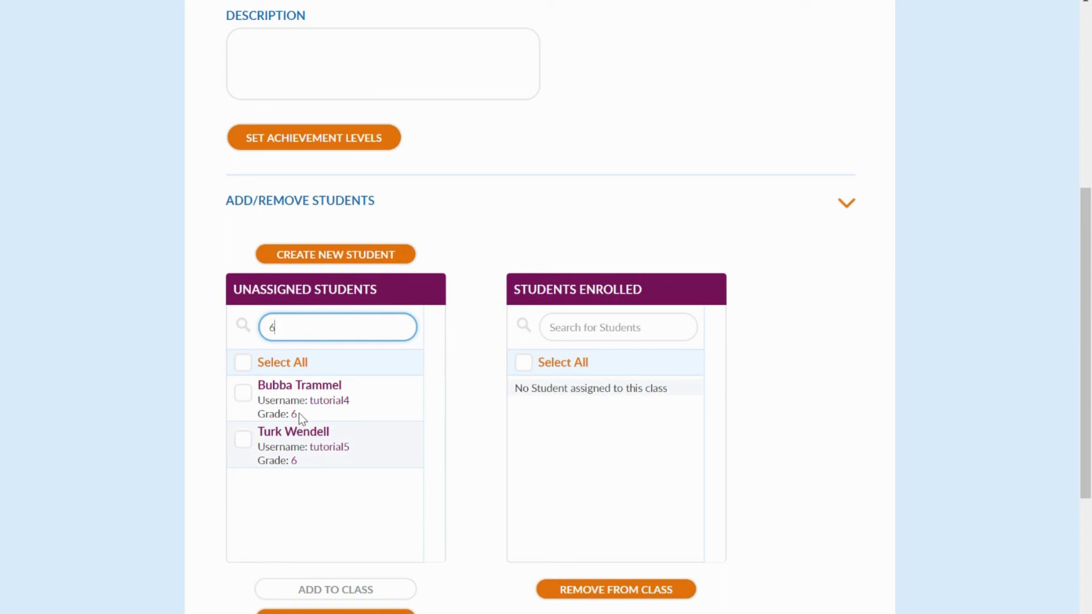
pyautogui.click(243, 392)
pyautogui.click(245, 440)
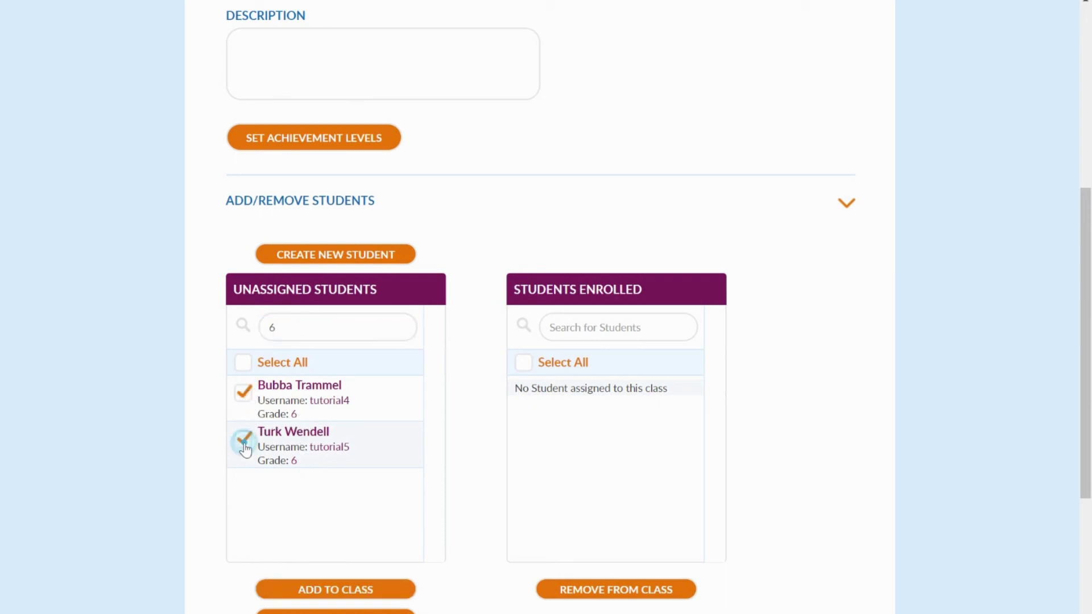
pyautogui.click(388, 595)
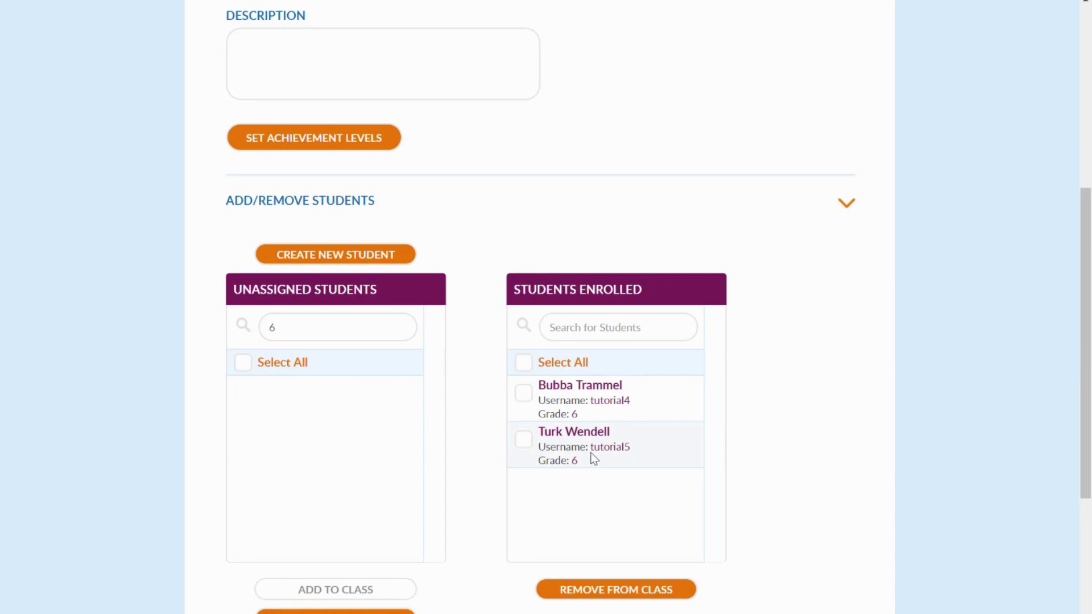
# Save the class changes and return to the School Admin Dashboard.
pyautogui.scroll(-5, 593, 460)
pyautogui.click(762, 539)
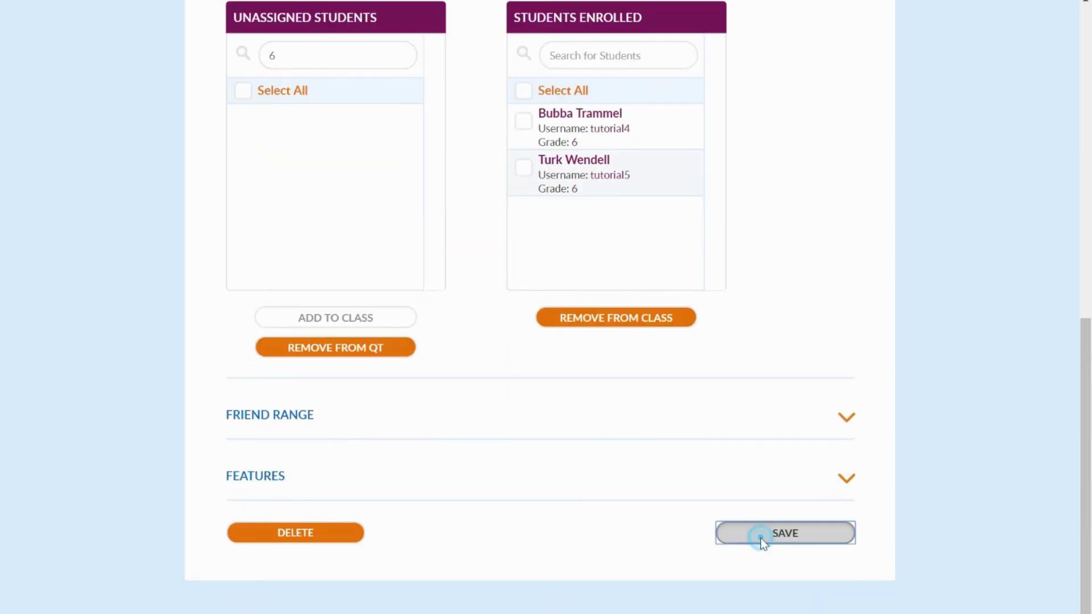
pyautogui.click(556, 162)
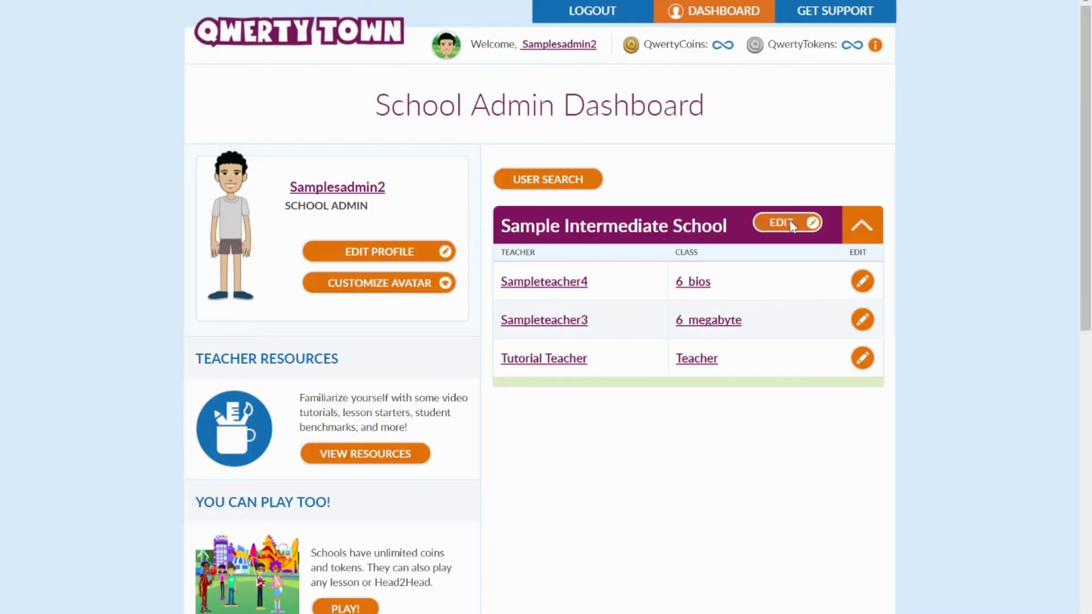
# Open Sample Intermediate School and expand the Teacher class to check its enrolled students.
pyautogui.click(791, 225)
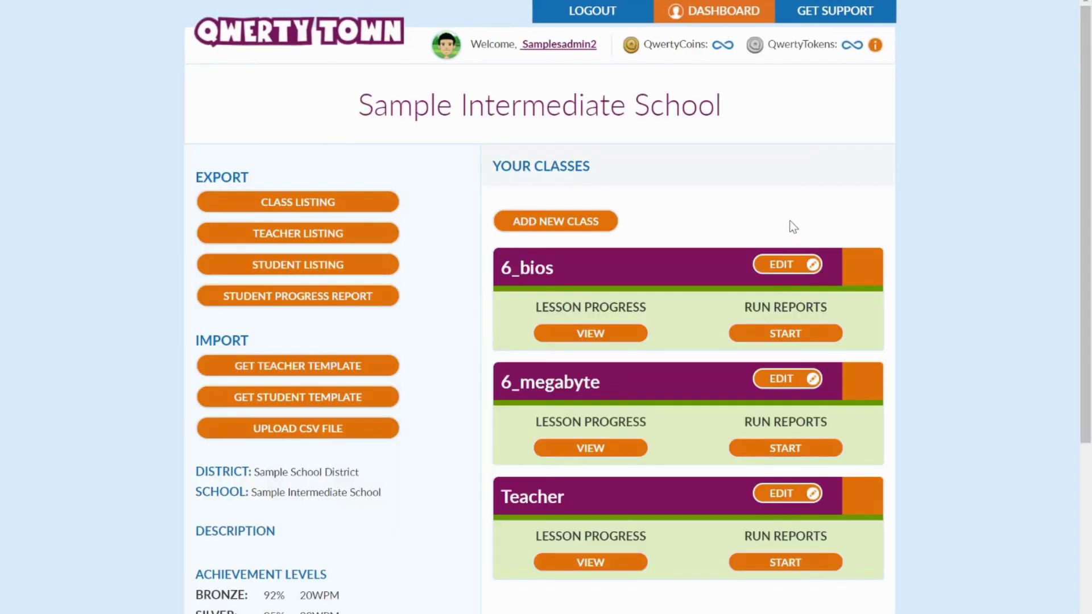
pyautogui.scroll(-3, 790, 225)
pyautogui.click(862, 345)
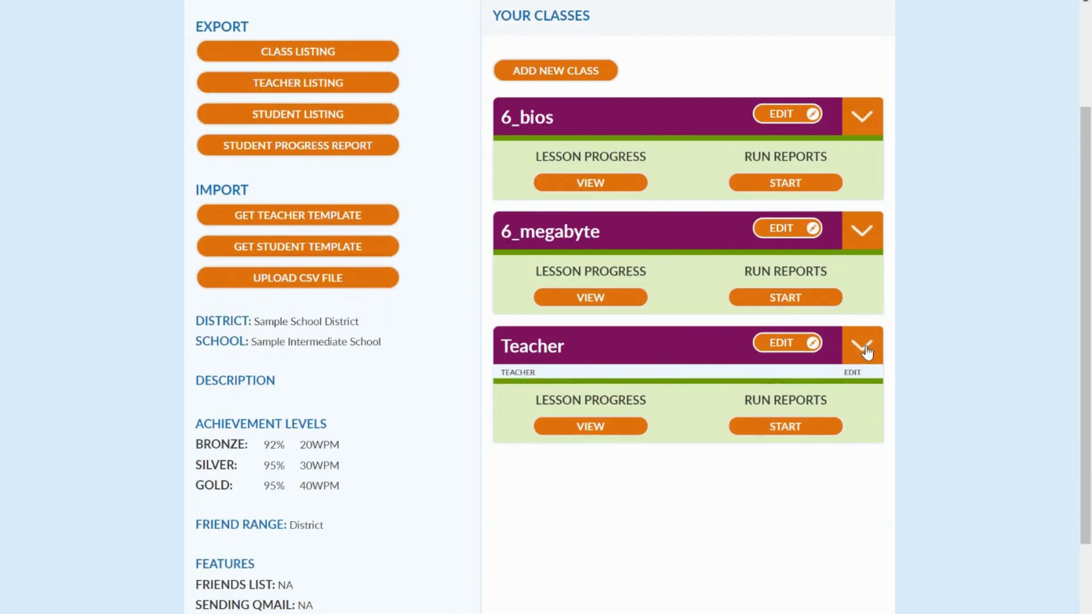
pyautogui.scroll(-2, 804, 390)
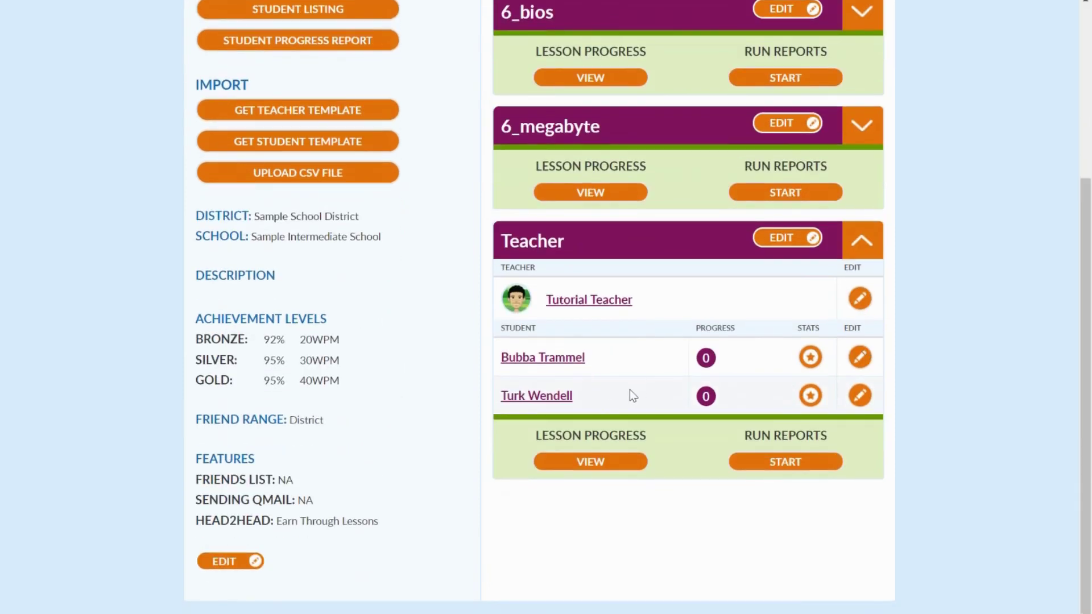